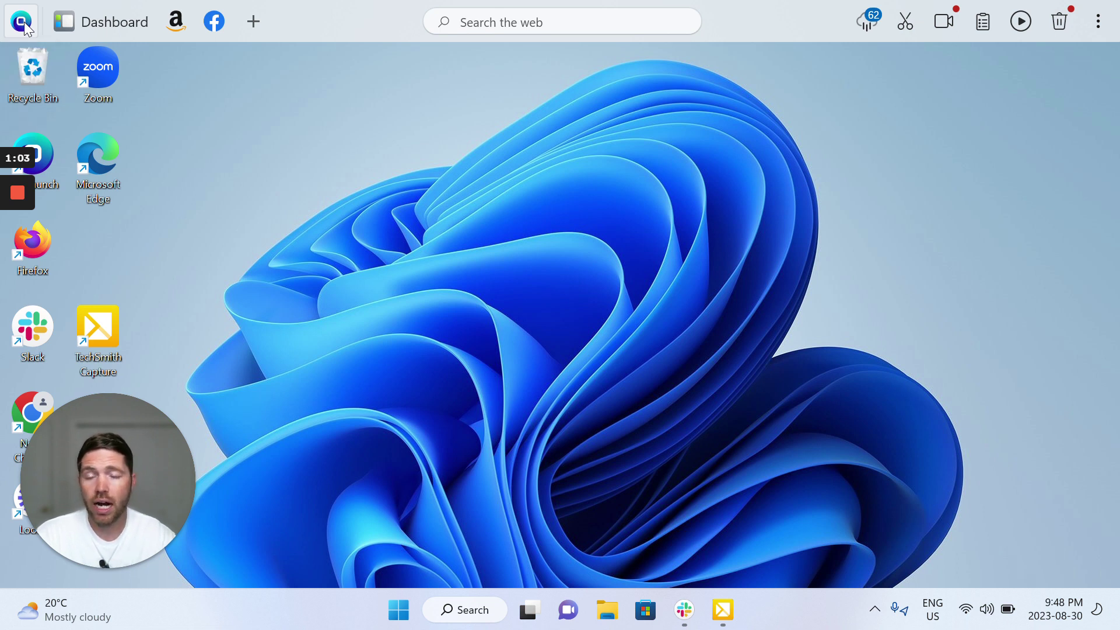
- Open the OneLaunch browser and enlarge the new tab page's zoom to 150%
left_click(24, 22)
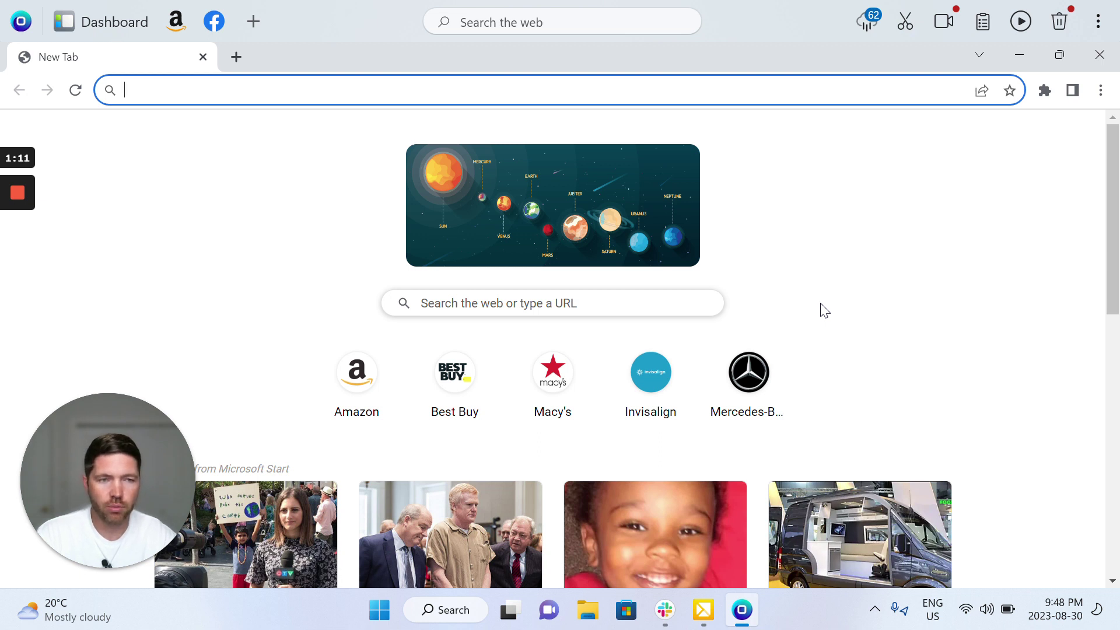
left_click(867, 267)
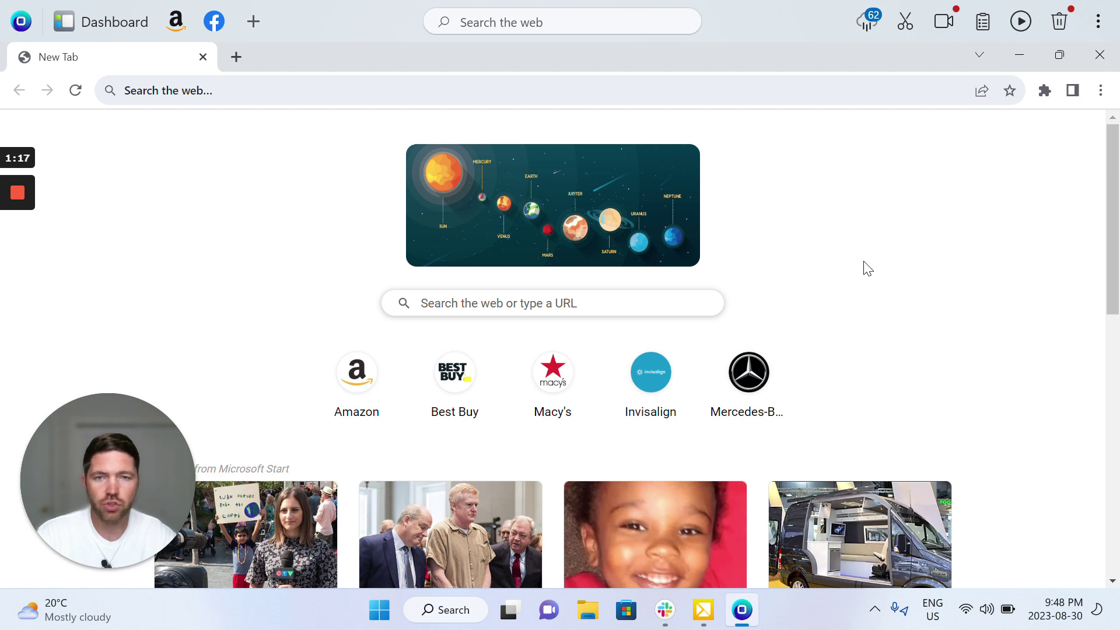
left_click(1102, 91)
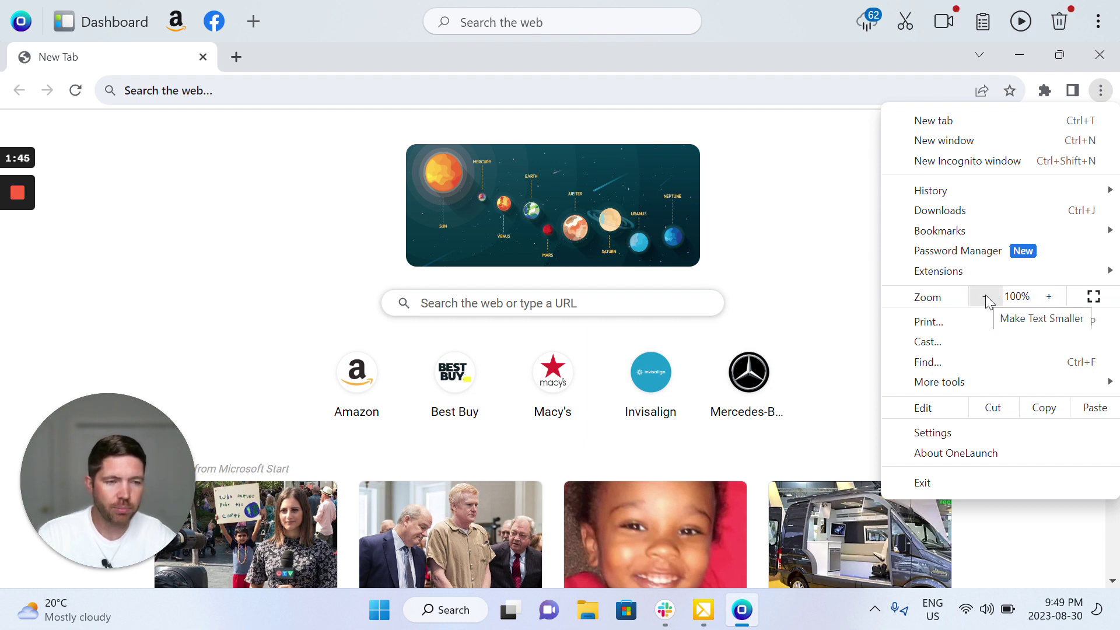
left_click(1050, 297)
left_click(1051, 297)
left_click(1055, 293)
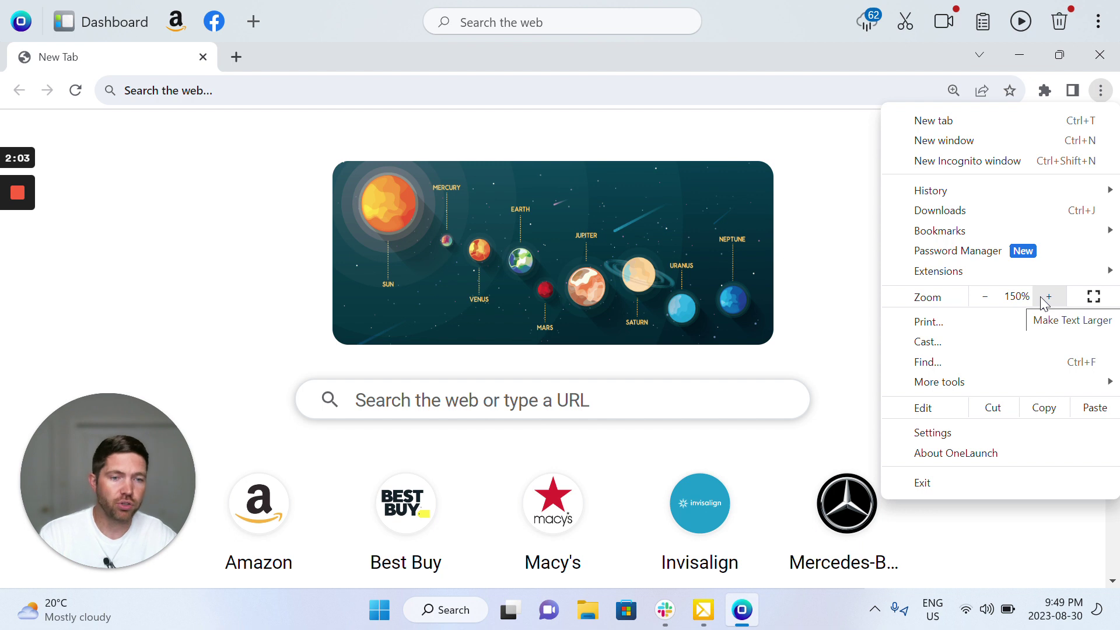
- Reduce the new tab page's zoom back to 100%
left_click(989, 295)
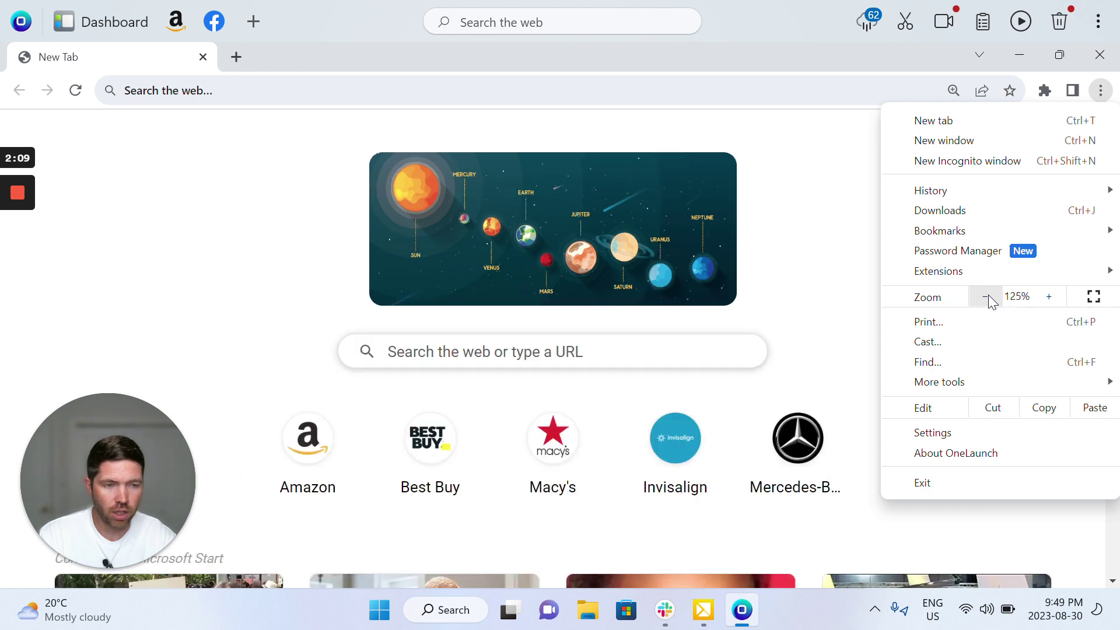
left_click(989, 296)
left_click(988, 295)
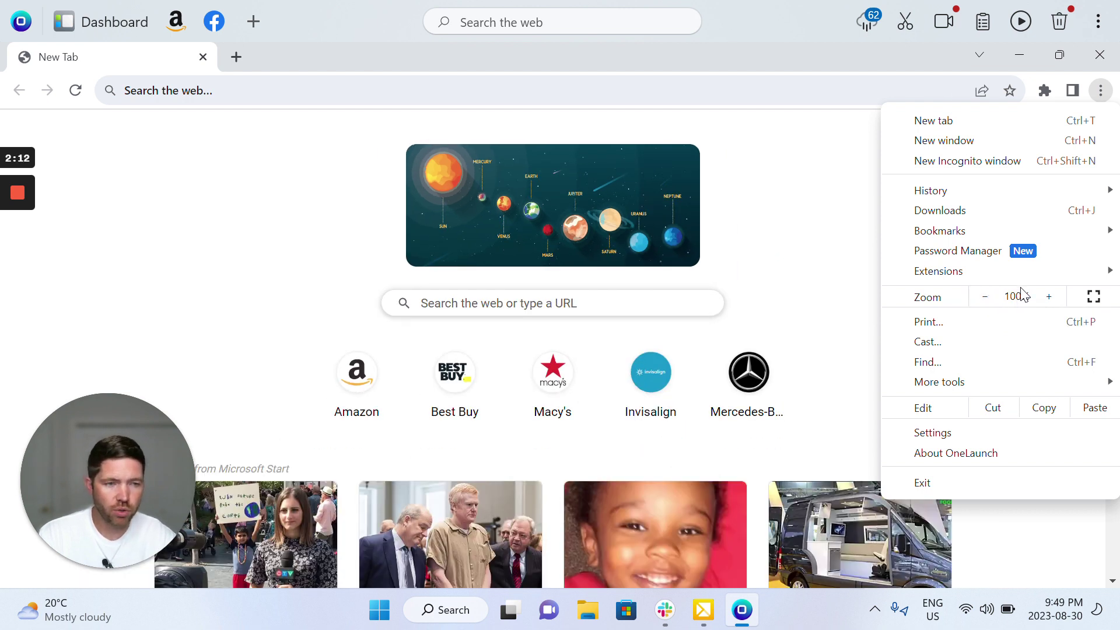
- Shrink the new tab page's zoom to 67%
left_click(995, 302)
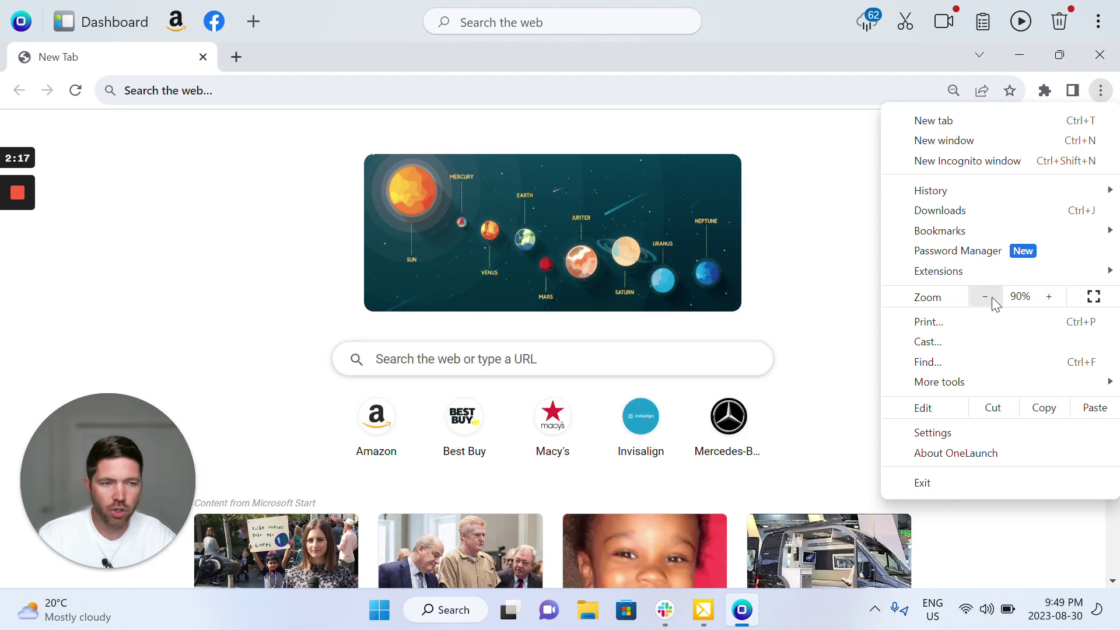
left_click(995, 301)
left_click(994, 302)
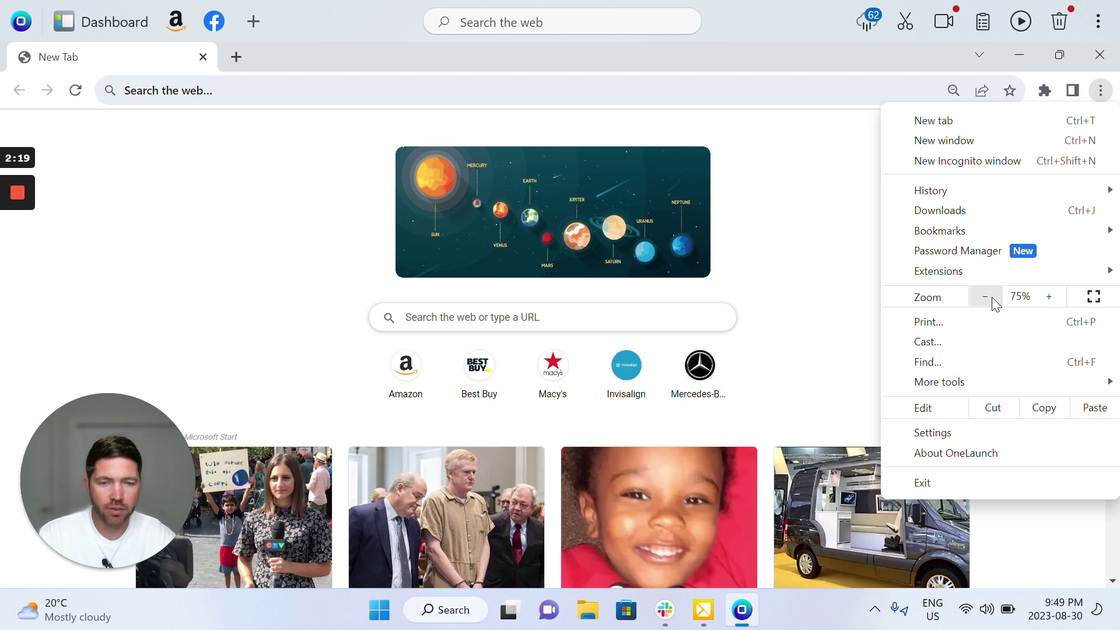
left_click(994, 302)
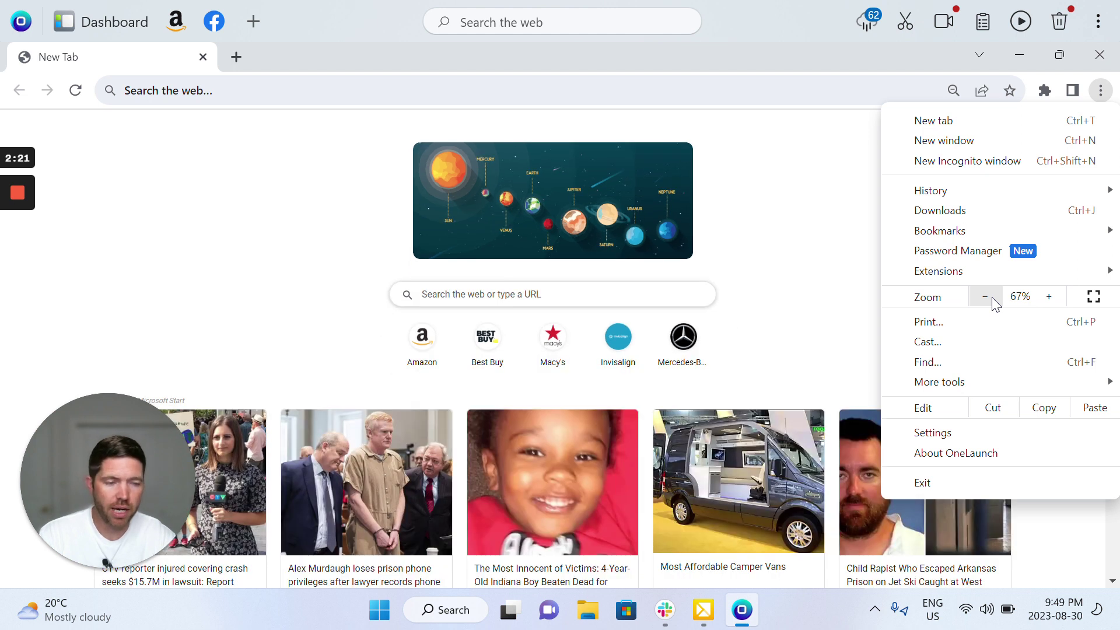
- Raise the new tab page's zoom from the reduced size up to 150%
left_click(1048, 298)
left_click(1047, 298)
left_click(1048, 298)
left_click(1047, 298)
left_click(1047, 297)
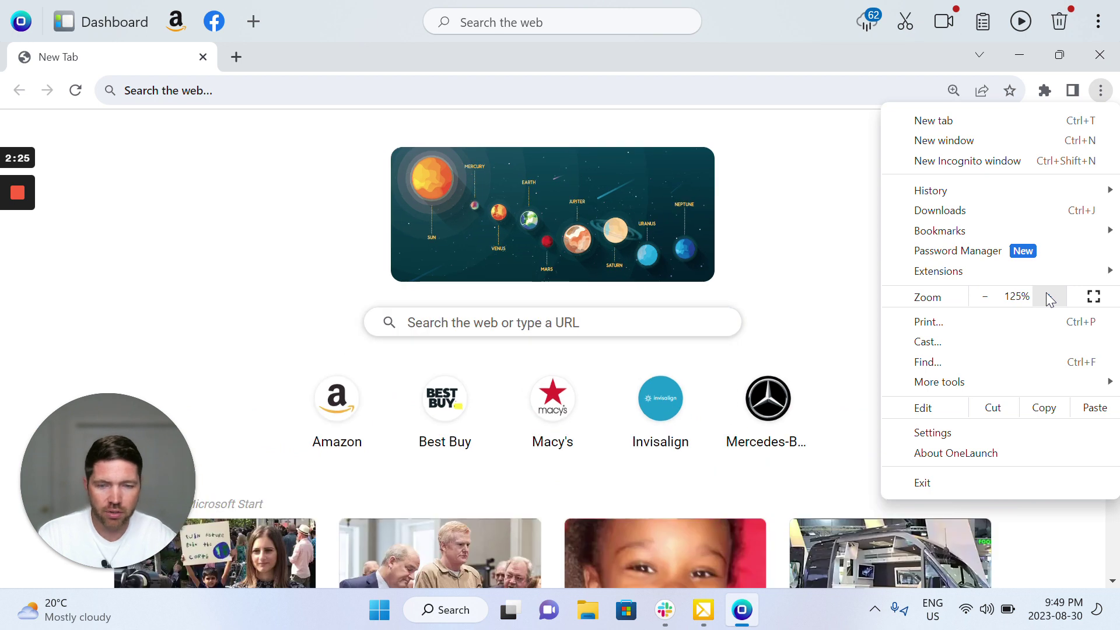
left_click(1048, 299)
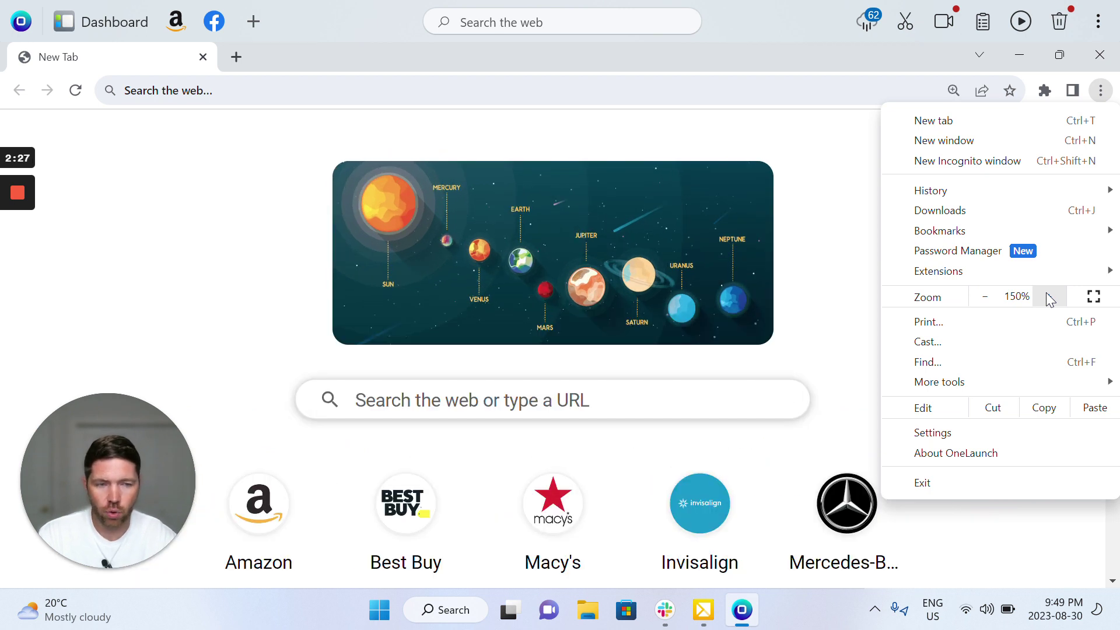
- Restore the new tab page to 100% zoom
left_click(979, 296)
left_click(978, 296)
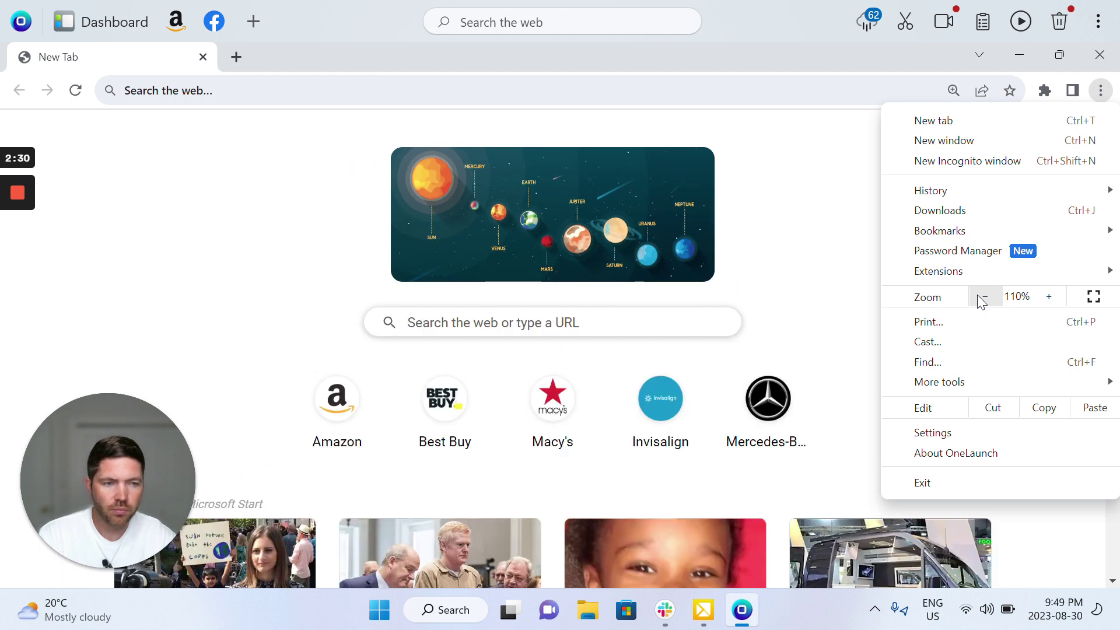
left_click(979, 297)
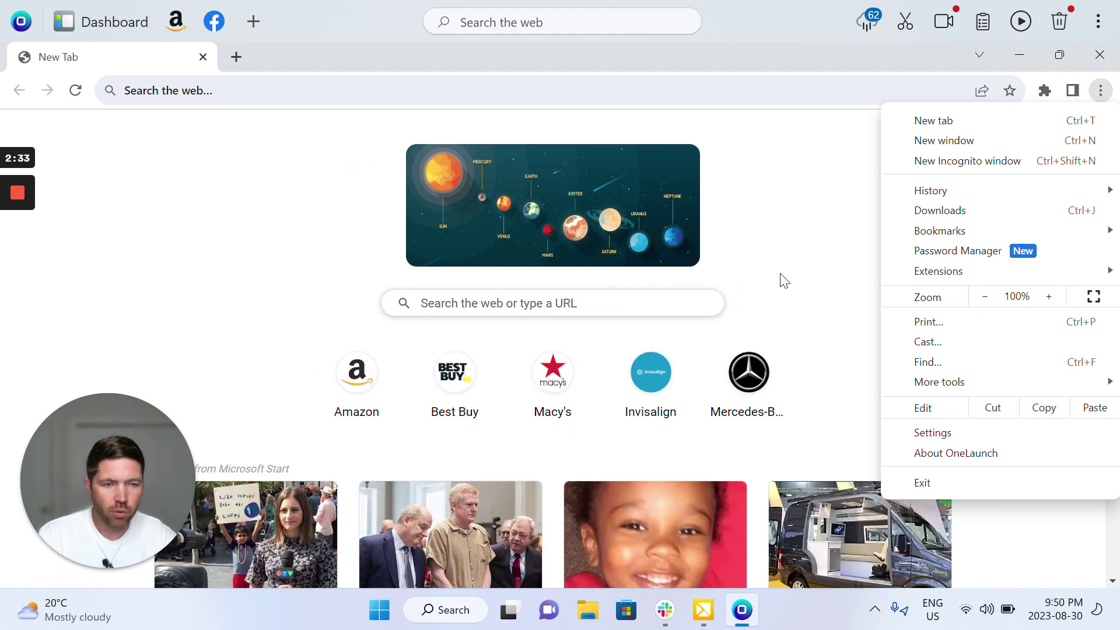
- Open the feed's news article about lost prison phone privileges in a new tab
scroll(780, 277, "down", 4)
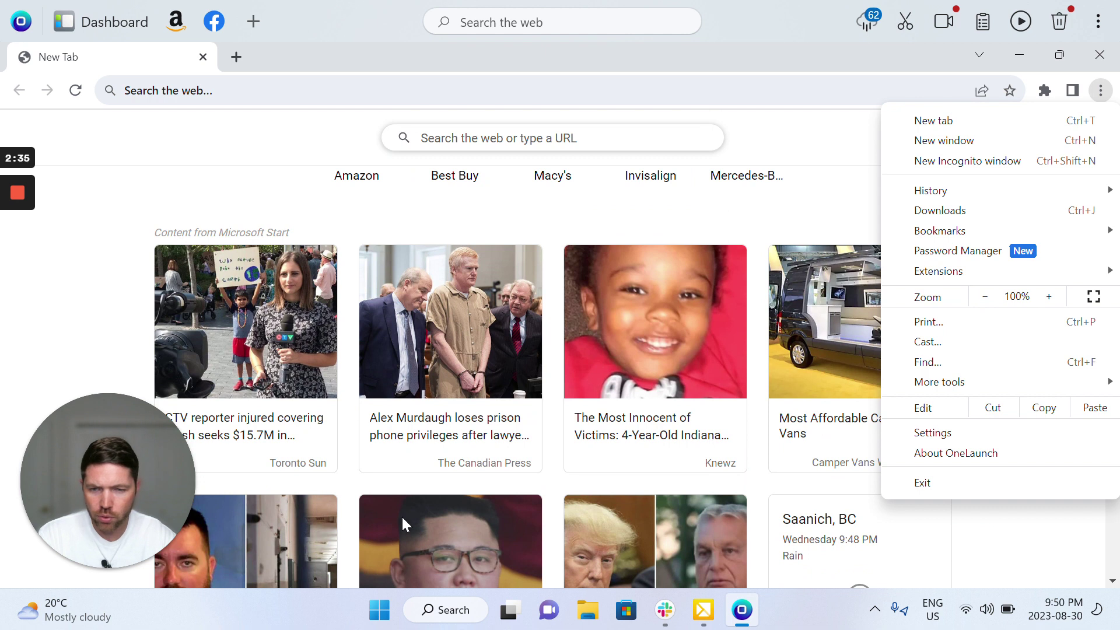
left_click(430, 418)
left_click(432, 422)
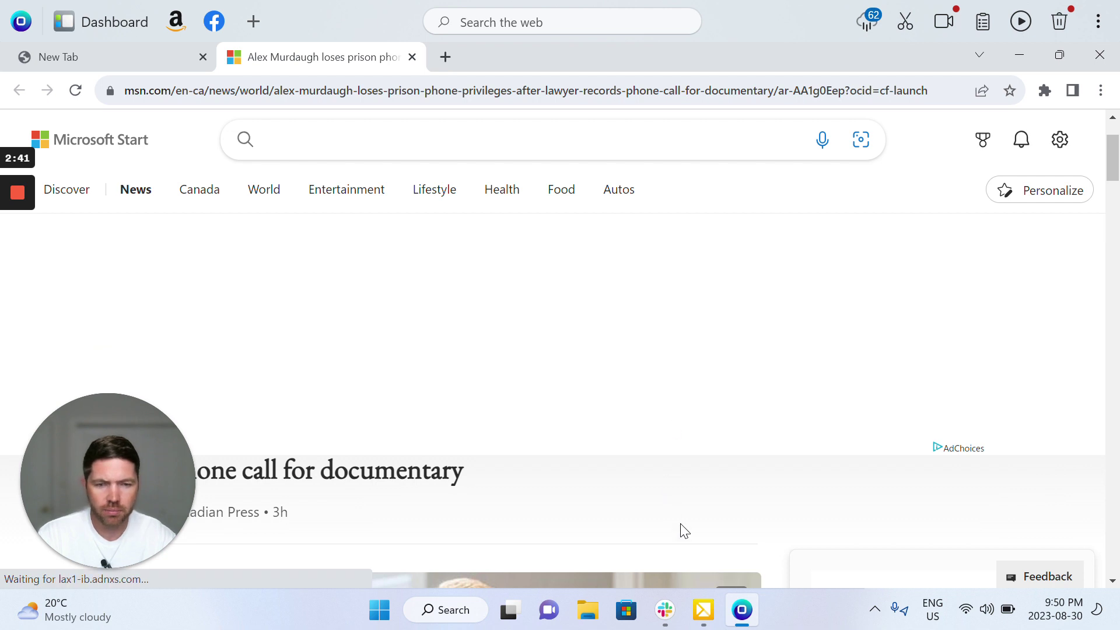
- Examine the article's layout and how readable its text is at 100% zoom
scroll(681, 523, "down", 6)
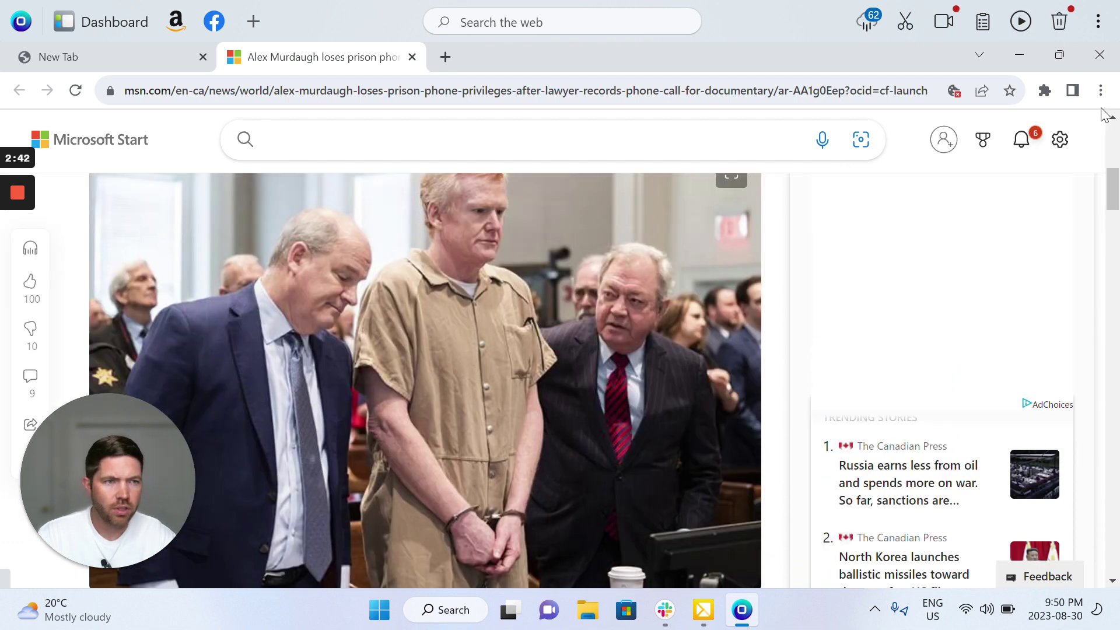
left_click(1102, 91)
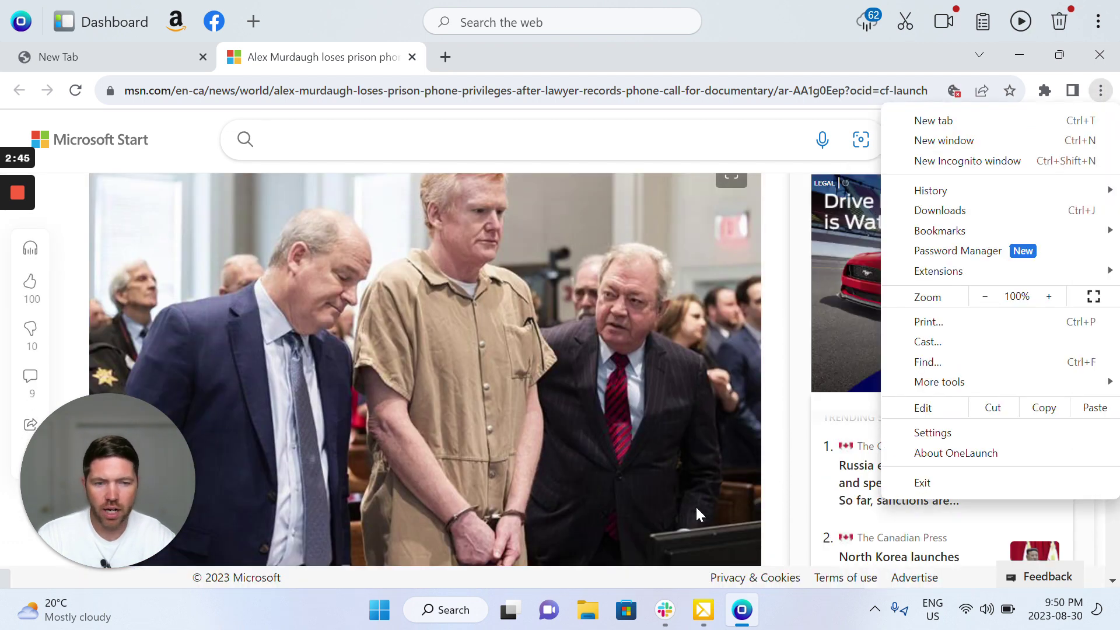
scroll(696, 506, "down", 8)
scroll(697, 513, "down", 3)
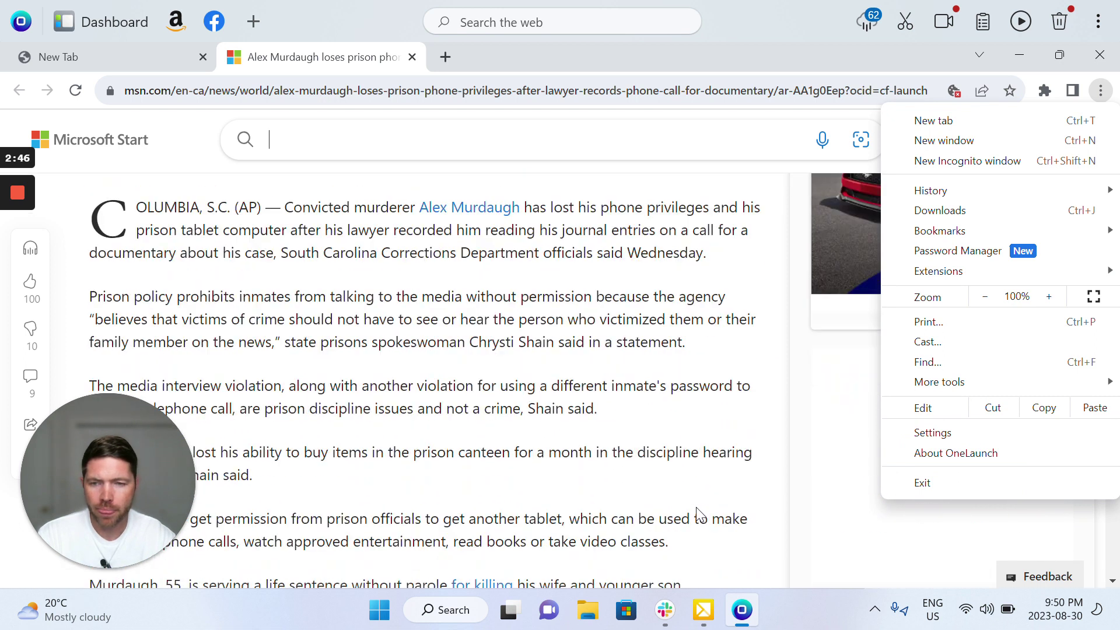
scroll(699, 512, "up", 3)
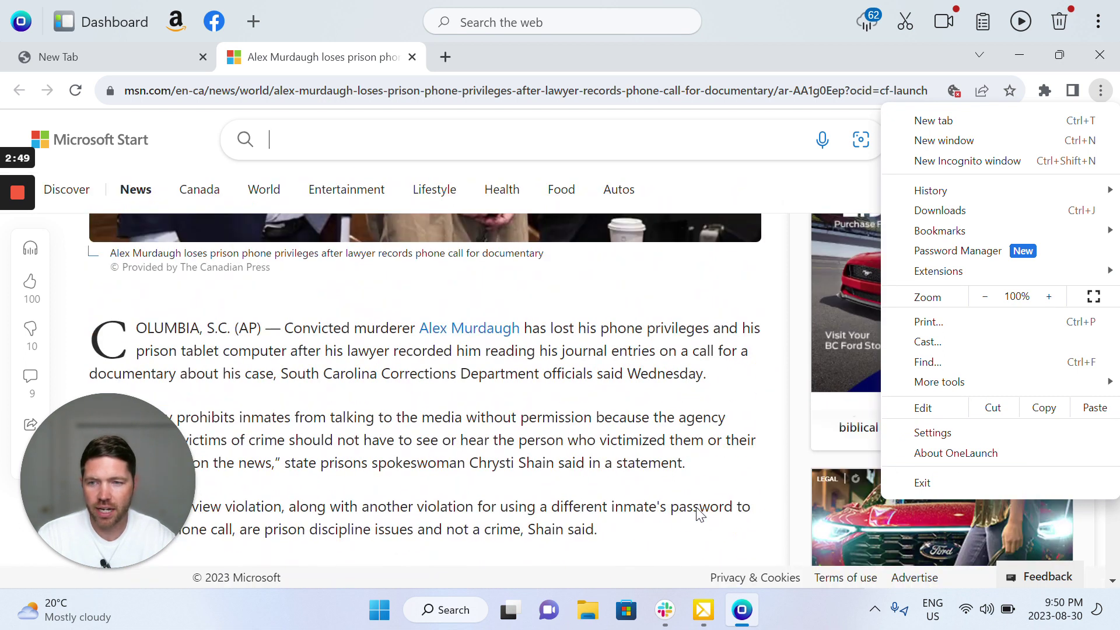
scroll(696, 507, "down", 3)
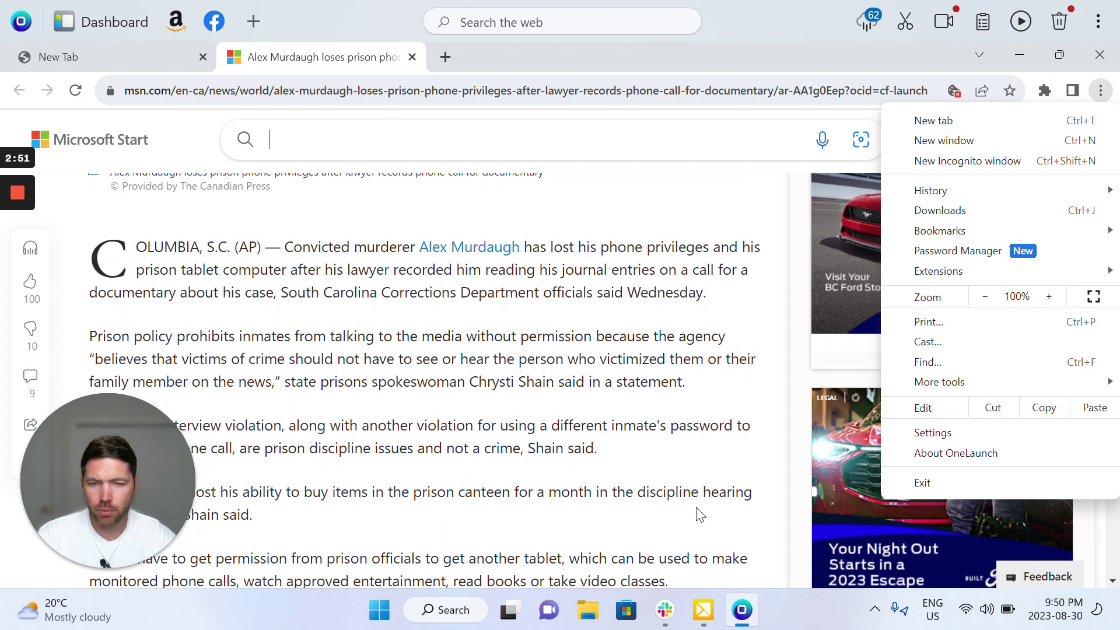
scroll(701, 515, "down", 2)
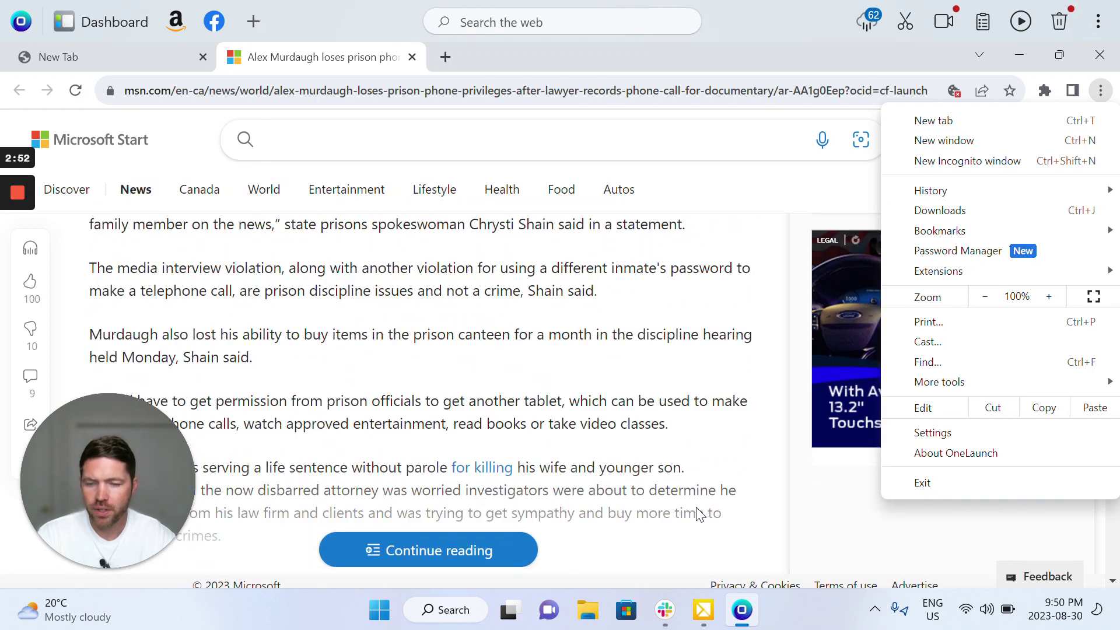
scroll(700, 514, "up", 2)
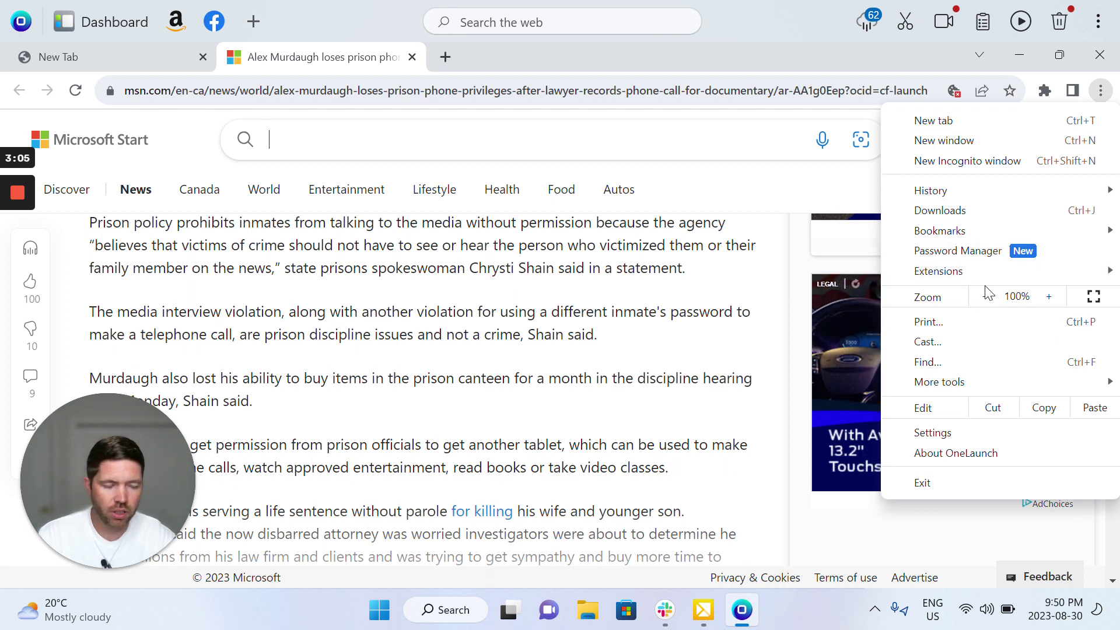
- Shrink the article page's zoom to 67% and check its text at that size
left_click(1102, 92)
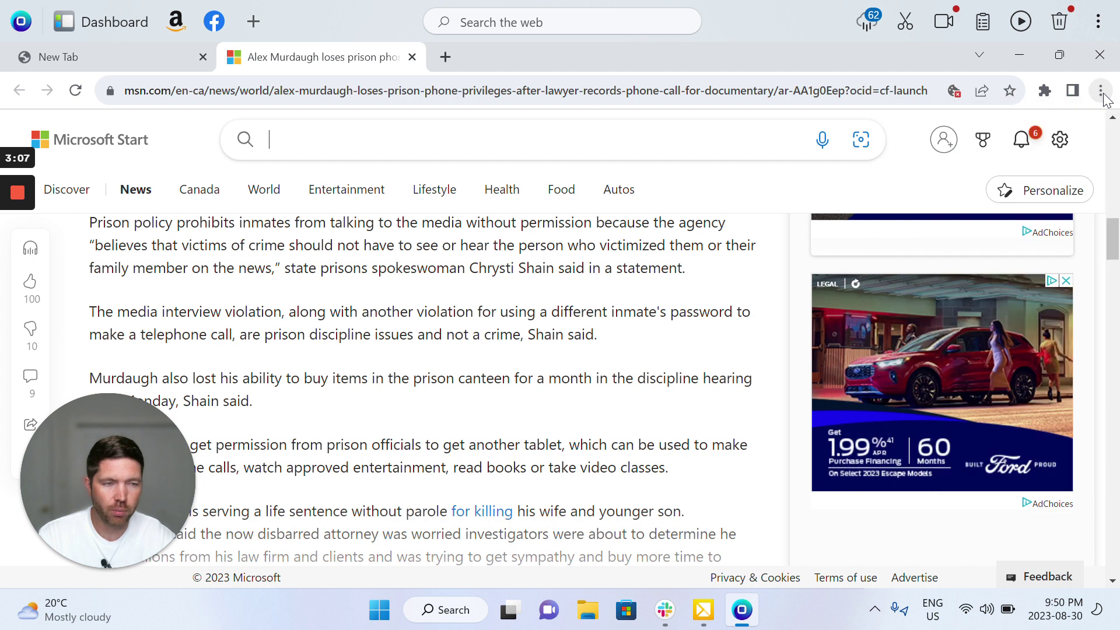
left_click(1102, 92)
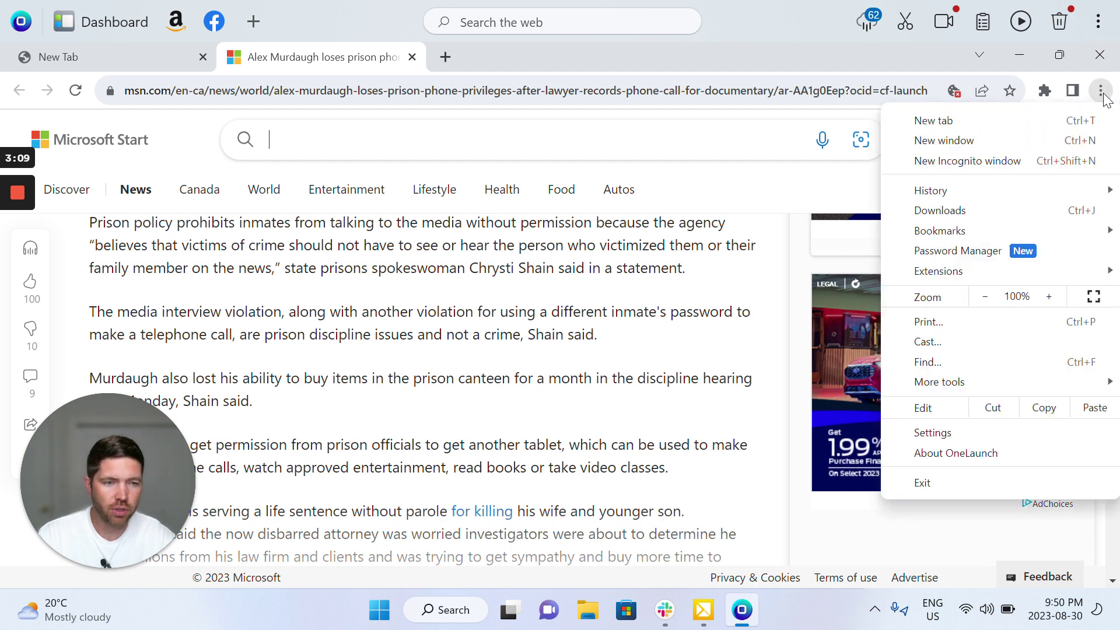
left_click(985, 298)
left_click(985, 299)
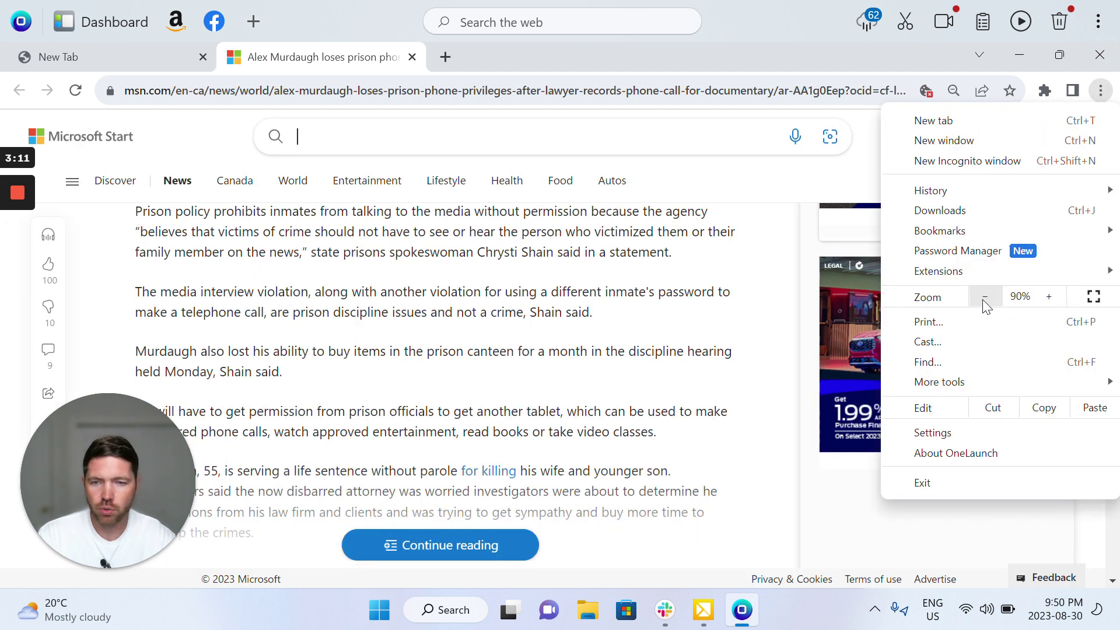
left_click(983, 299)
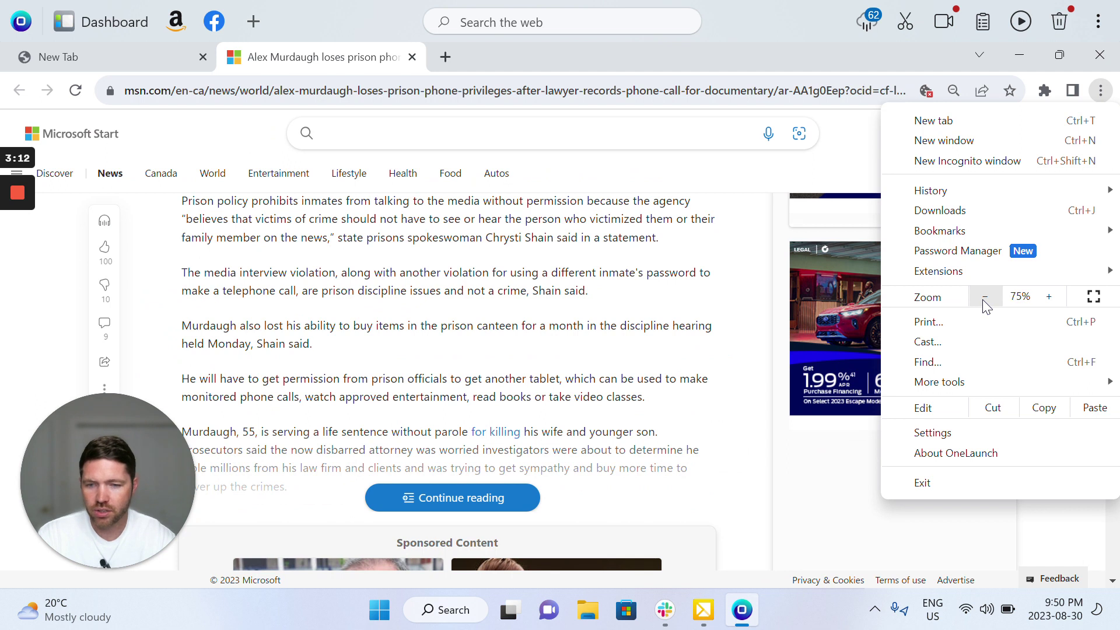
left_click(983, 299)
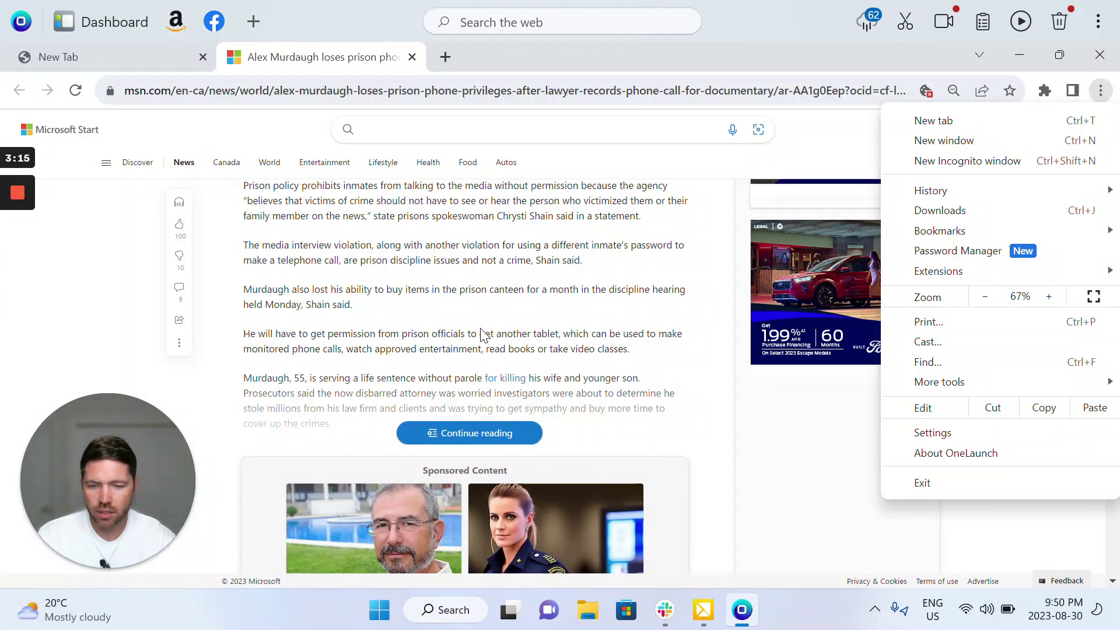
scroll(524, 270, "up", 2)
scroll(524, 270, "up", 1)
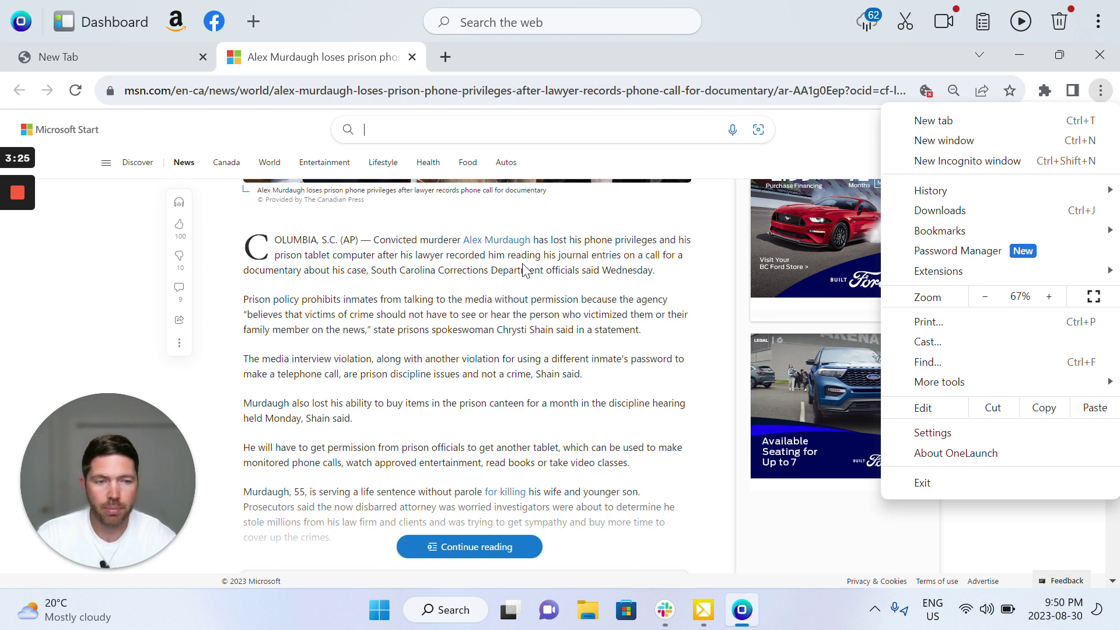
- Enlarge the article page's zoom to 125%
left_click(1049, 299)
left_click(1049, 298)
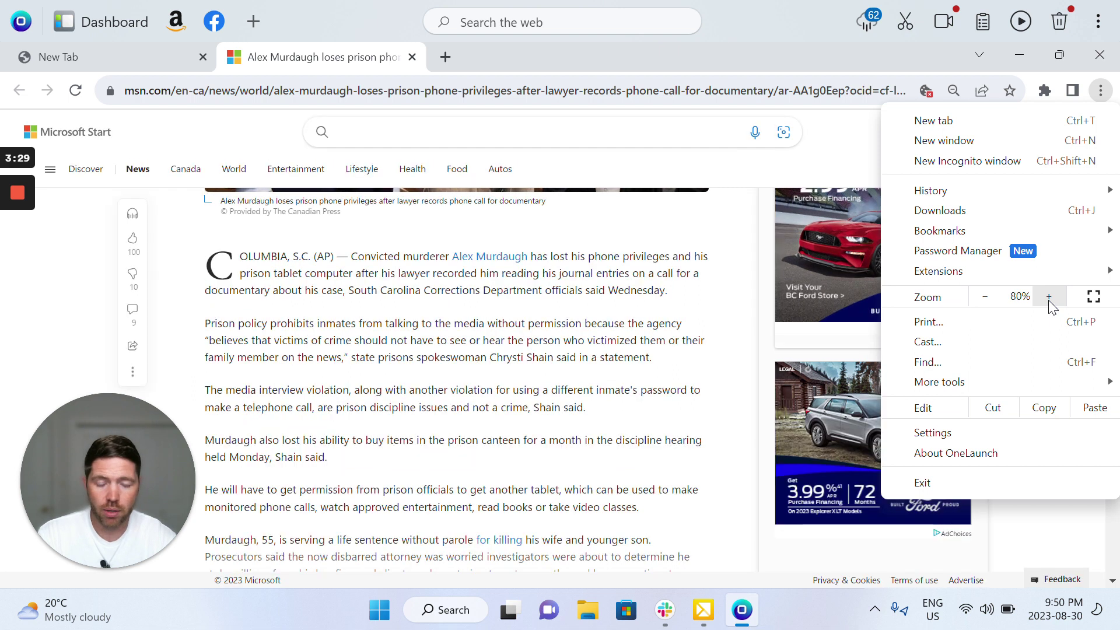
left_click(1050, 299)
left_click(1048, 297)
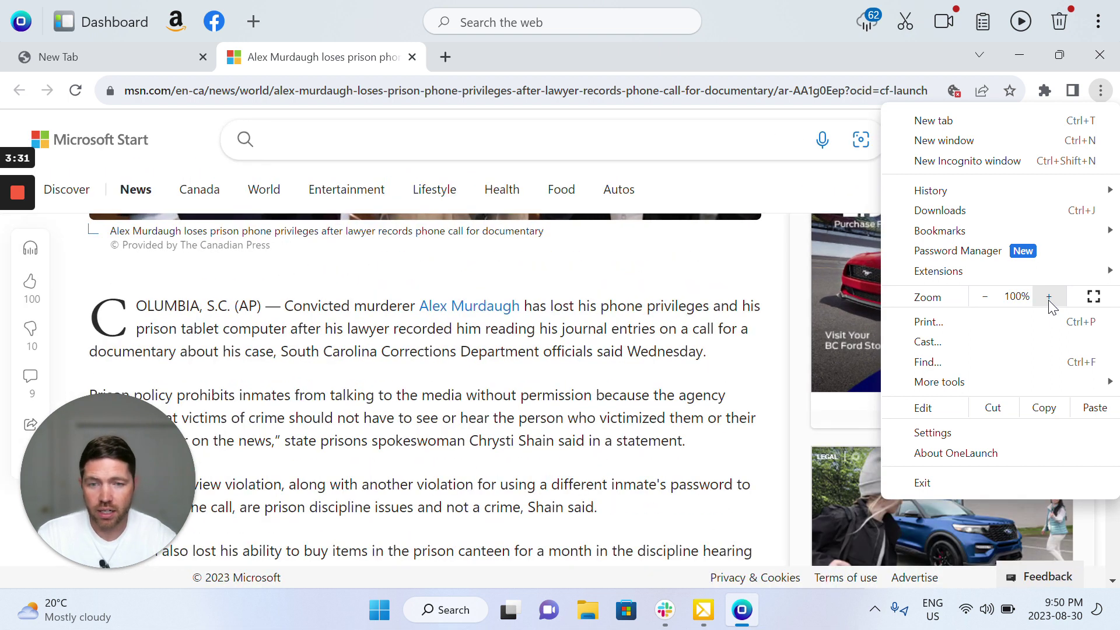
left_click(1048, 297)
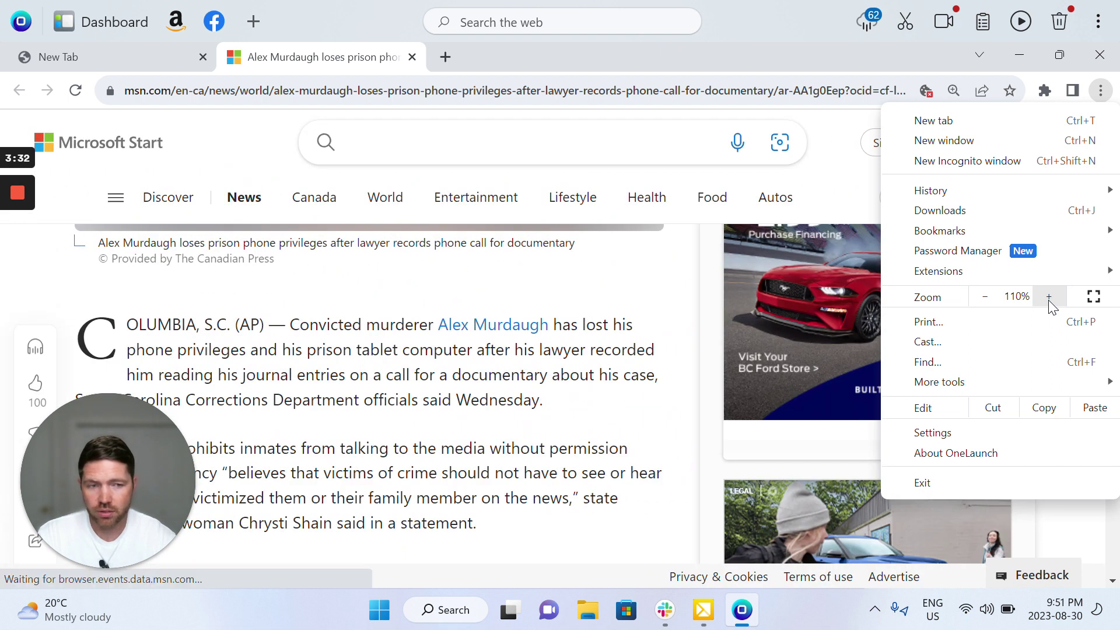
left_click(1049, 297)
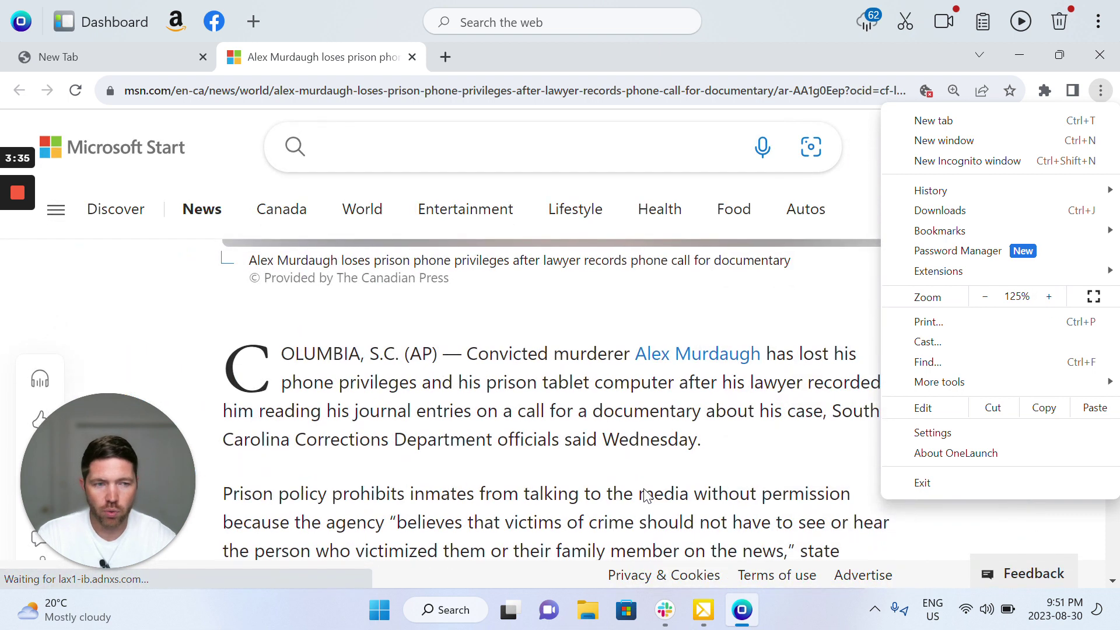
- Examine the article's photo and text at the enlarged zoom level
scroll(548, 528, "down", 1)
scroll(549, 528, "down", 3)
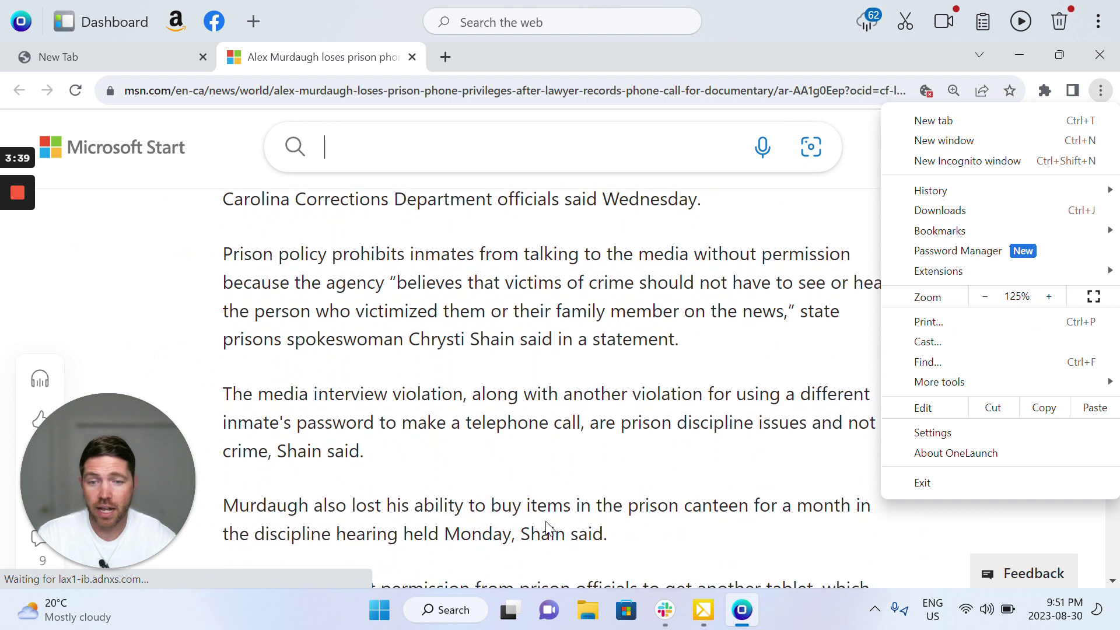
scroll(549, 528, "up", 5)
scroll(549, 528, "down", 10)
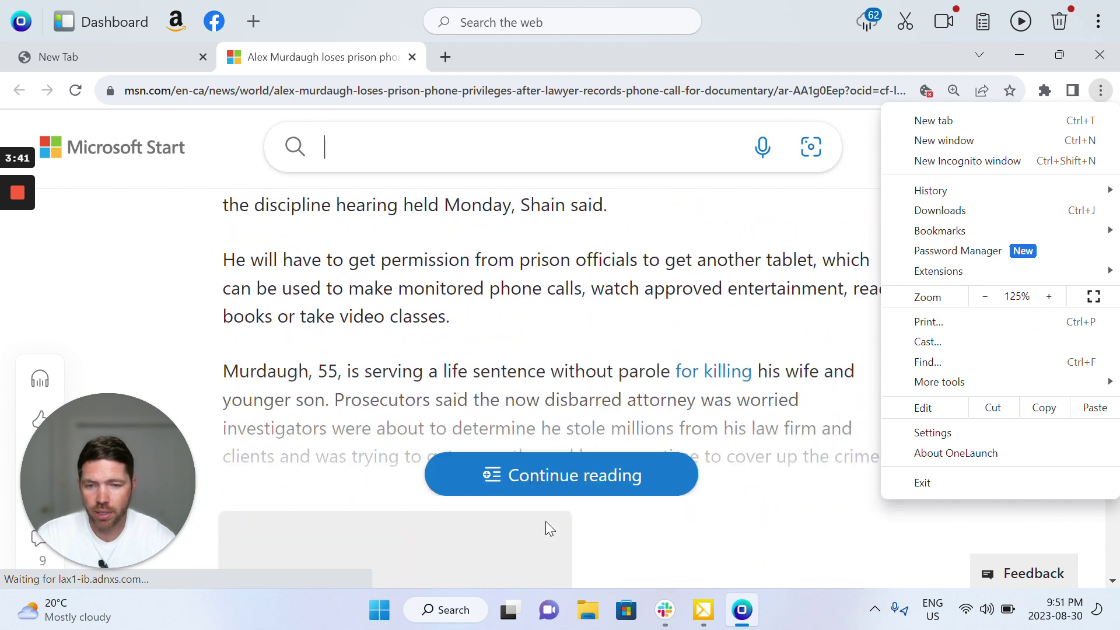
scroll(548, 528, "up", 6)
scroll(548, 528, "up", 12)
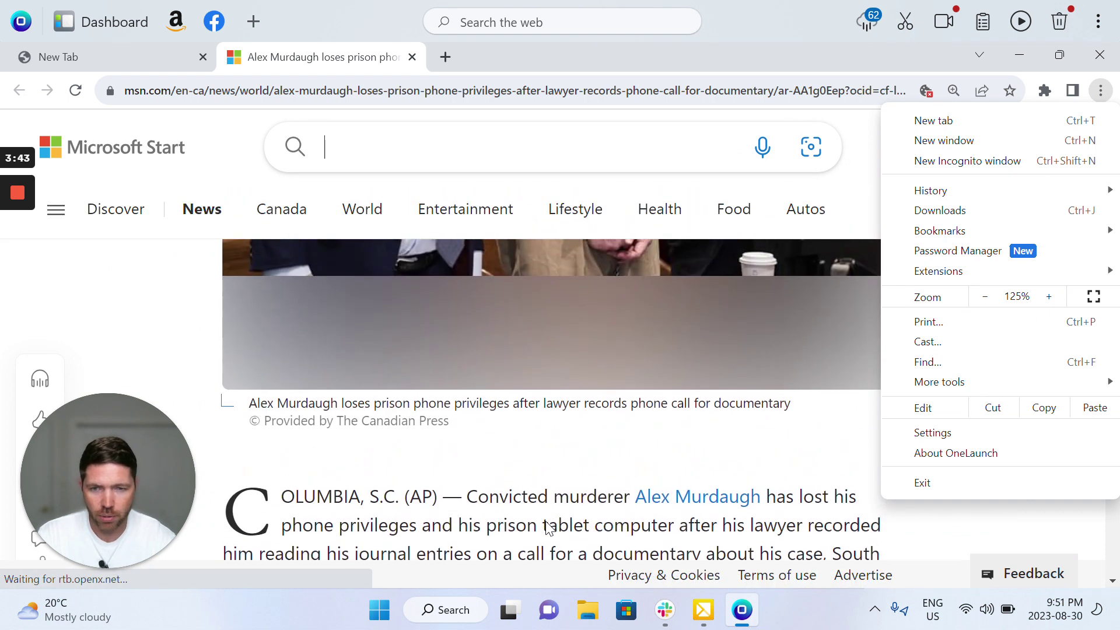
- Return the article page's zoom to 100% and check its body text at that size
scroll(545, 522, "up", 2)
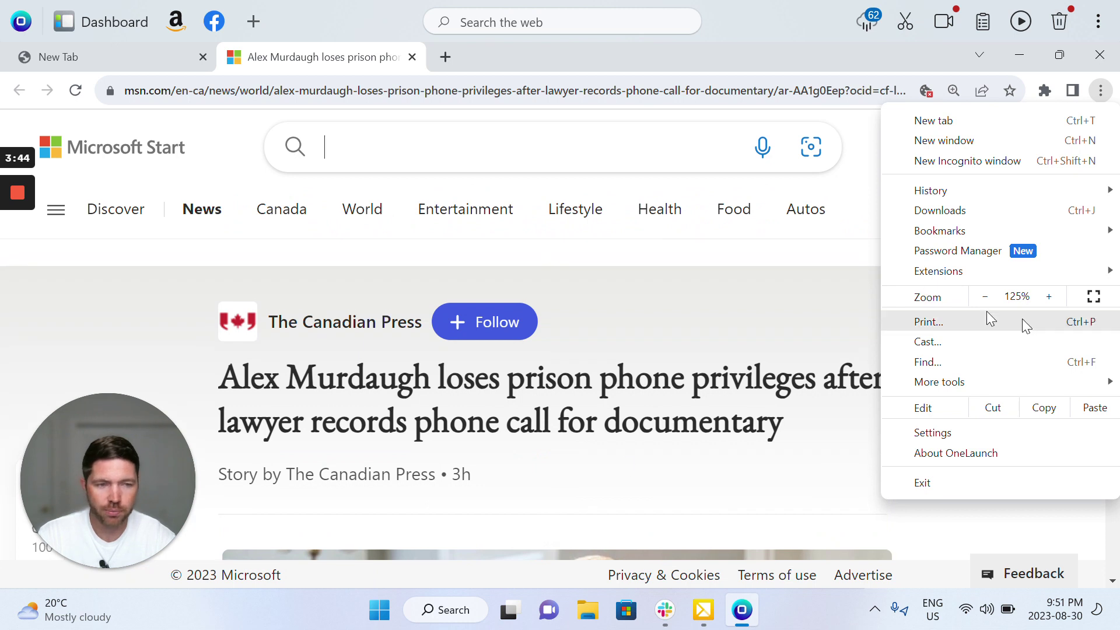
left_click(989, 293)
left_click(989, 293)
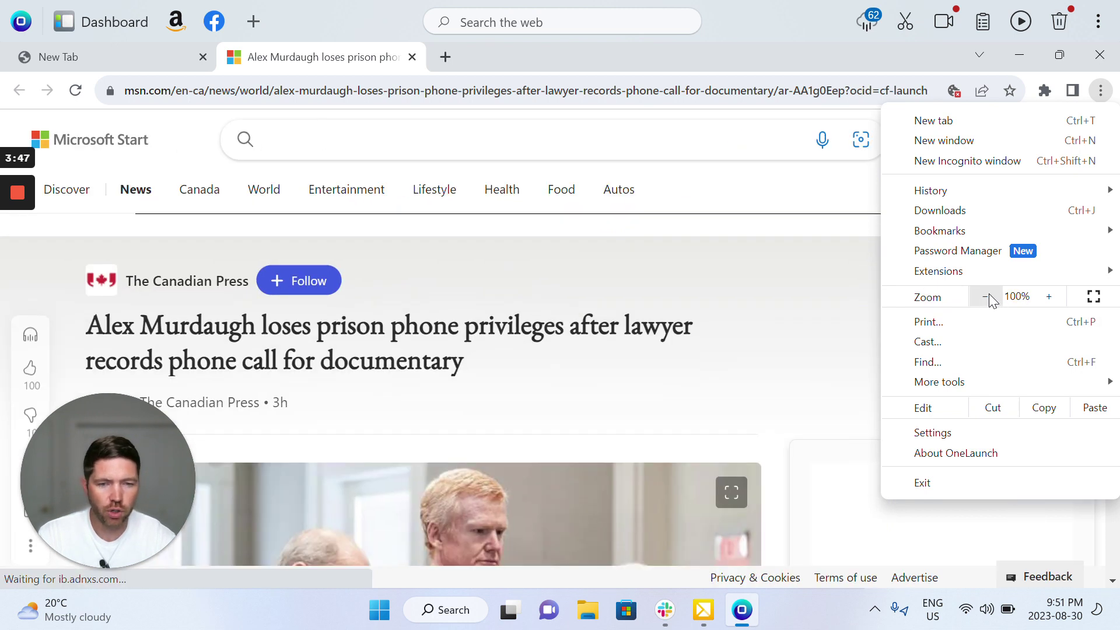
scroll(622, 404, "down", 3)
scroll(622, 404, "down", 5)
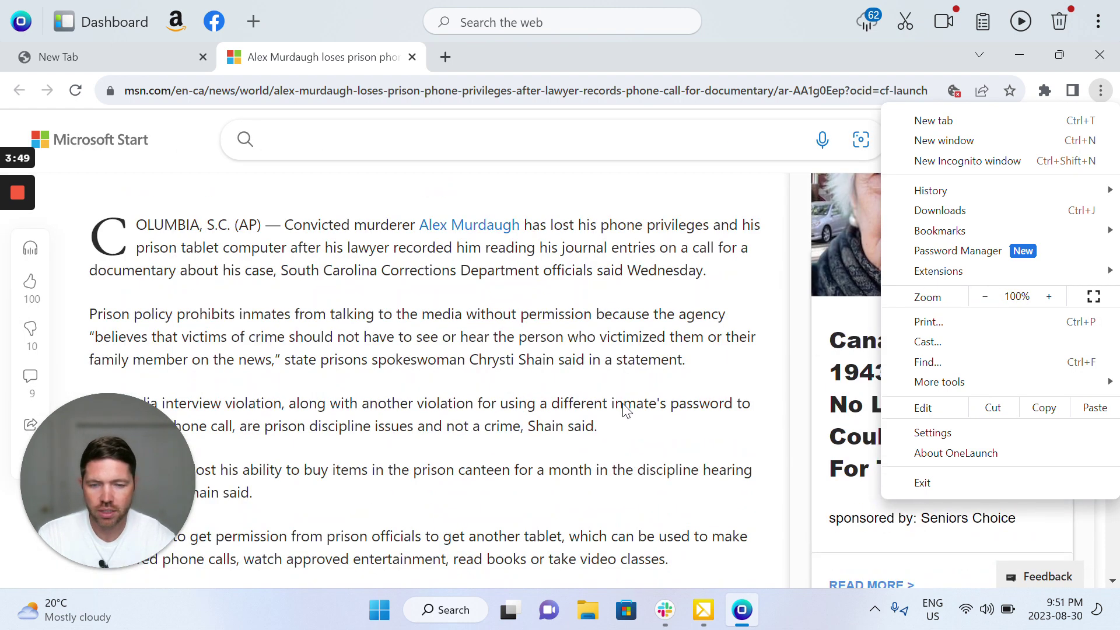
scroll(622, 404, "down", 1)
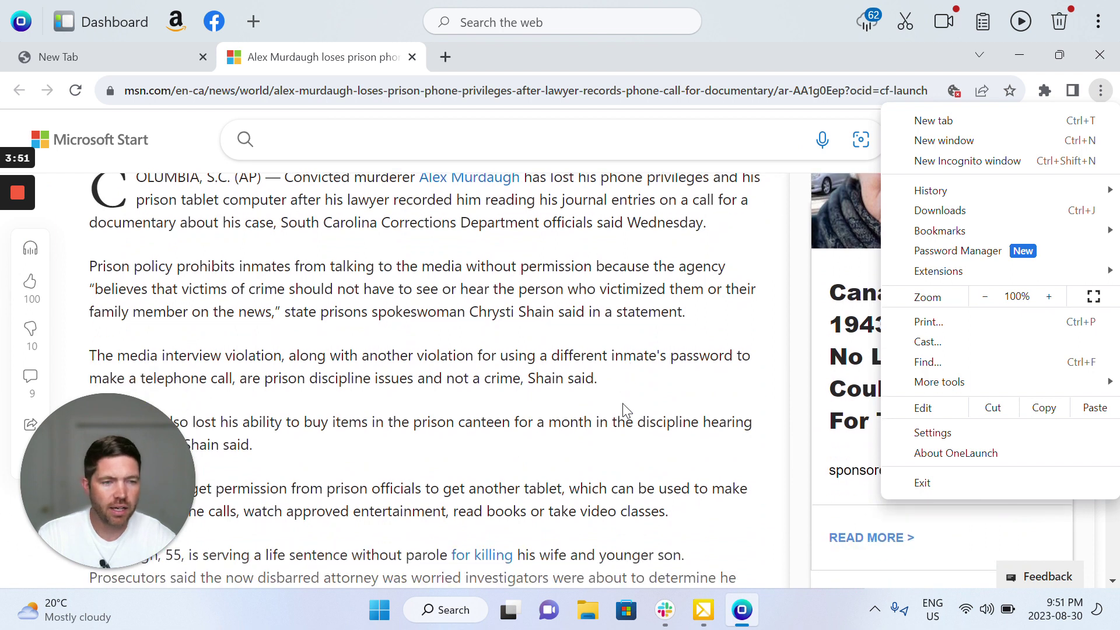
left_click(1108, 95)
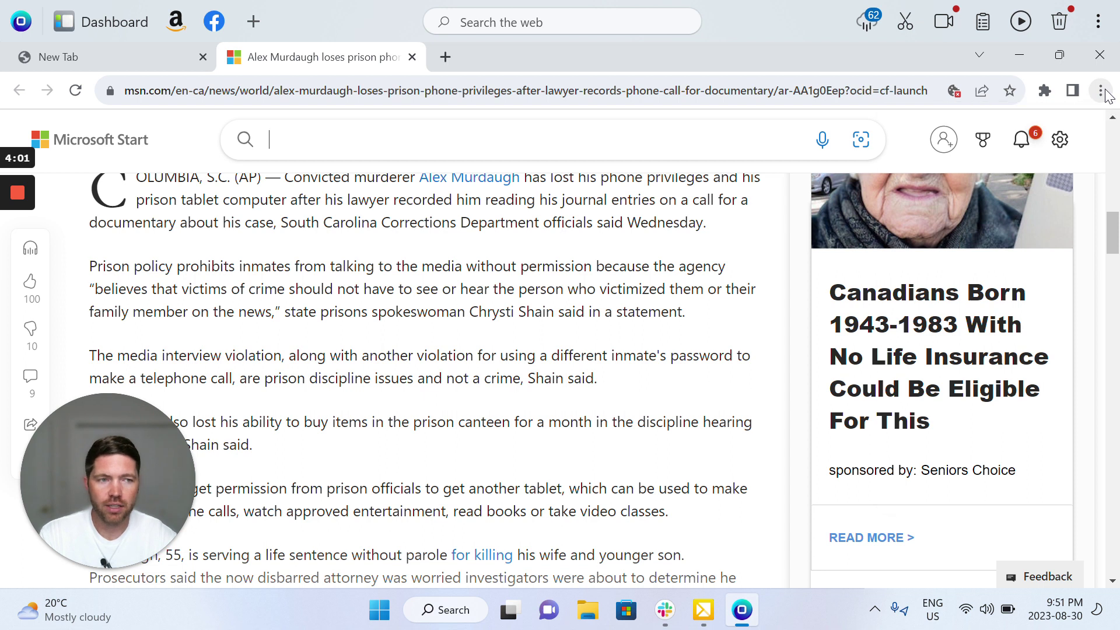
- Enlarge the article page's zoom to 150% and bring it back to 100%
left_click(1102, 91)
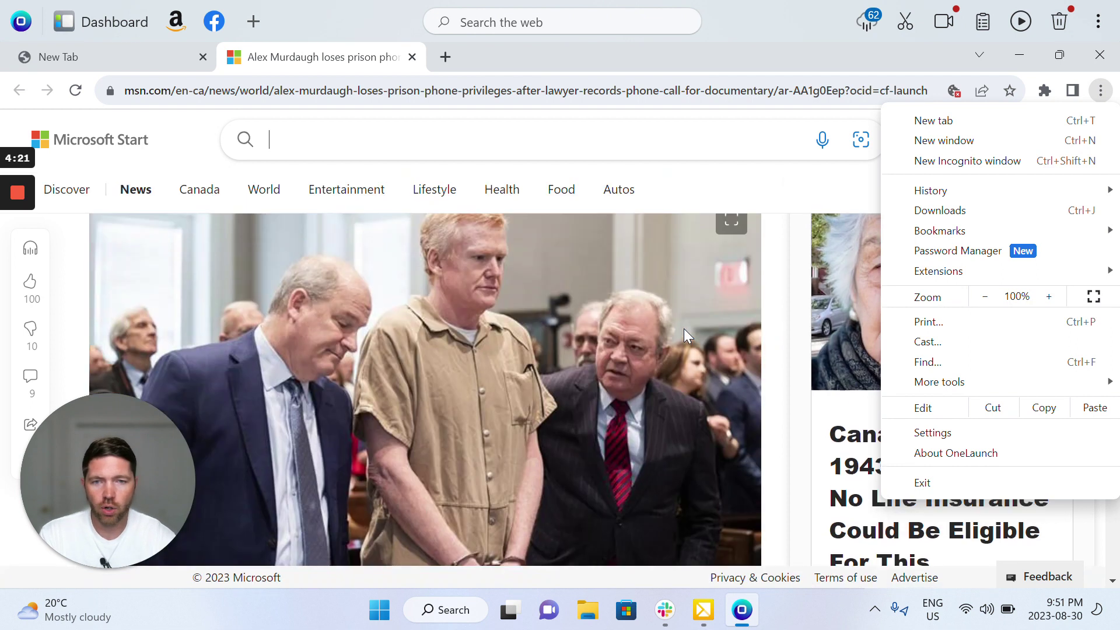
left_click(1051, 298)
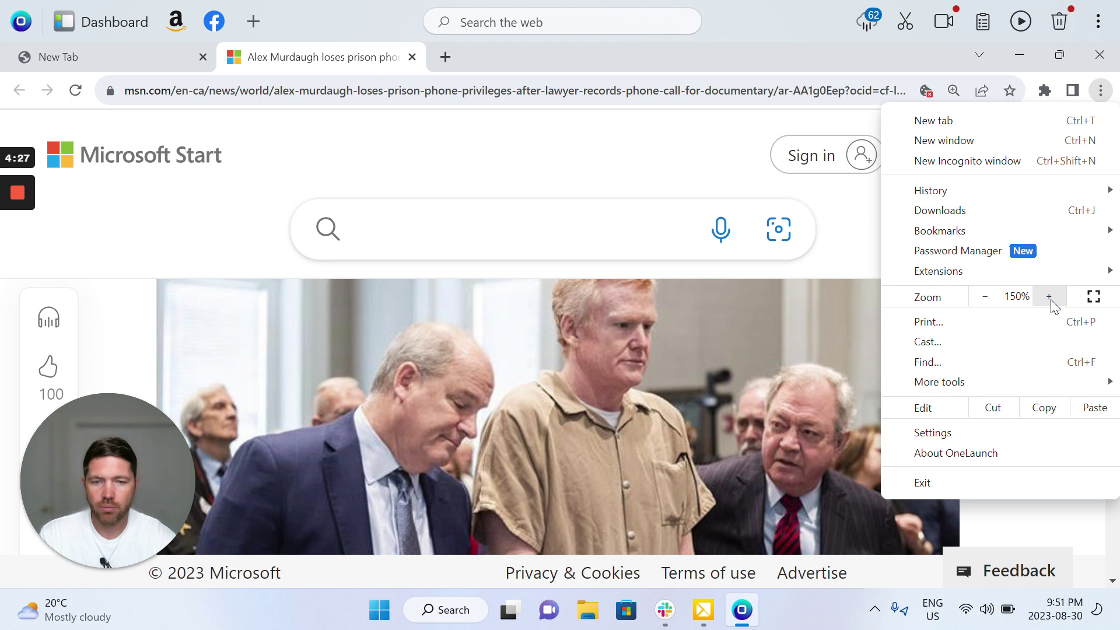
left_click(974, 297)
left_click(974, 297)
left_click(975, 297)
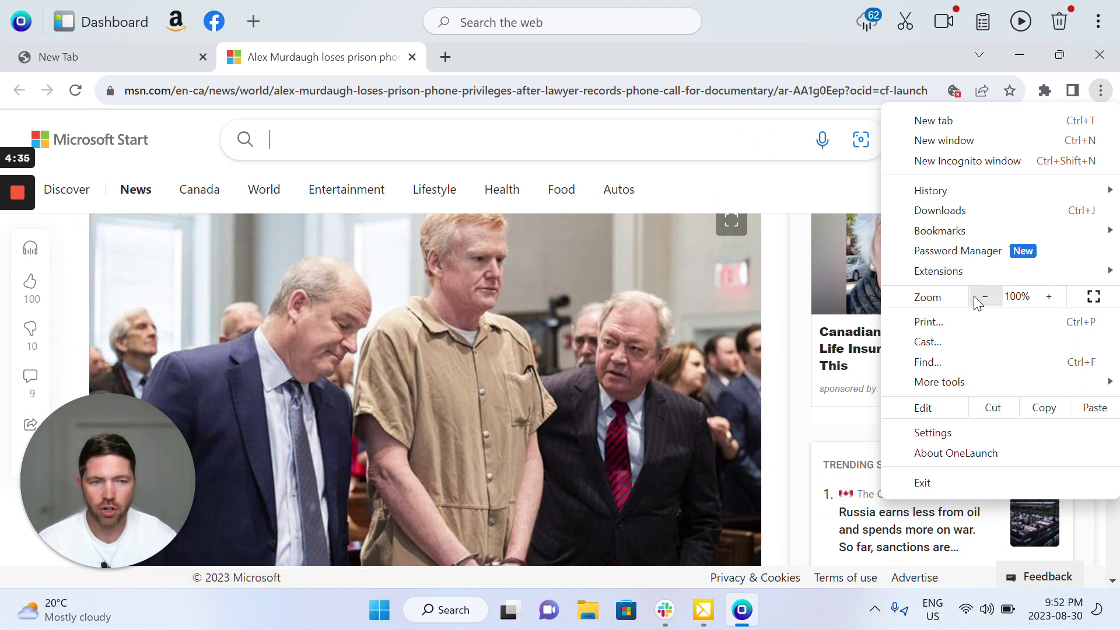
mouse_move(26, 185)
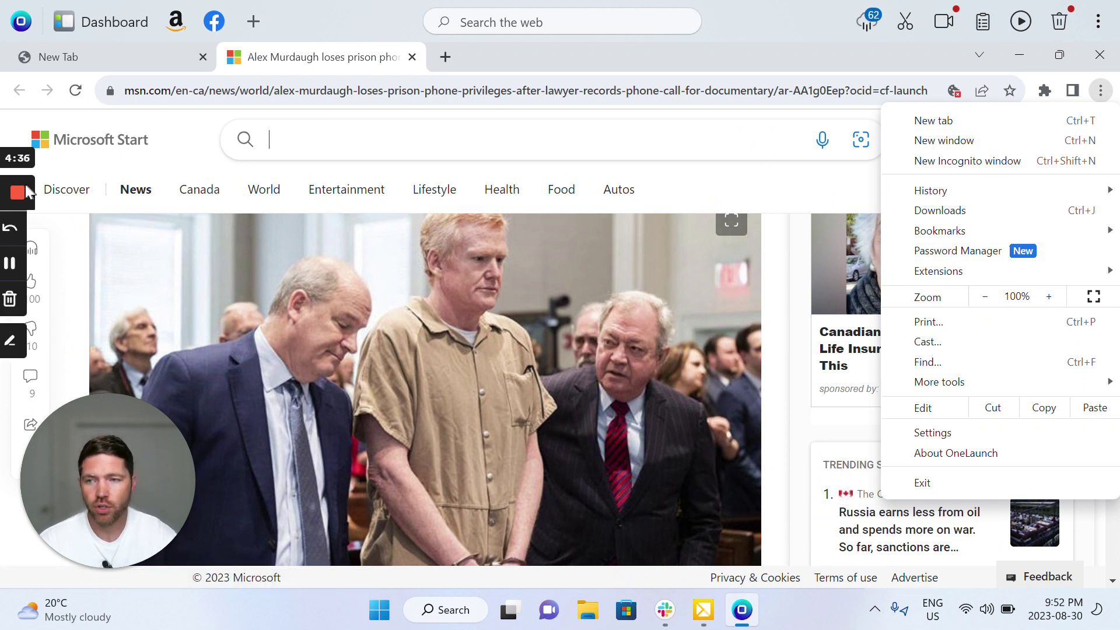